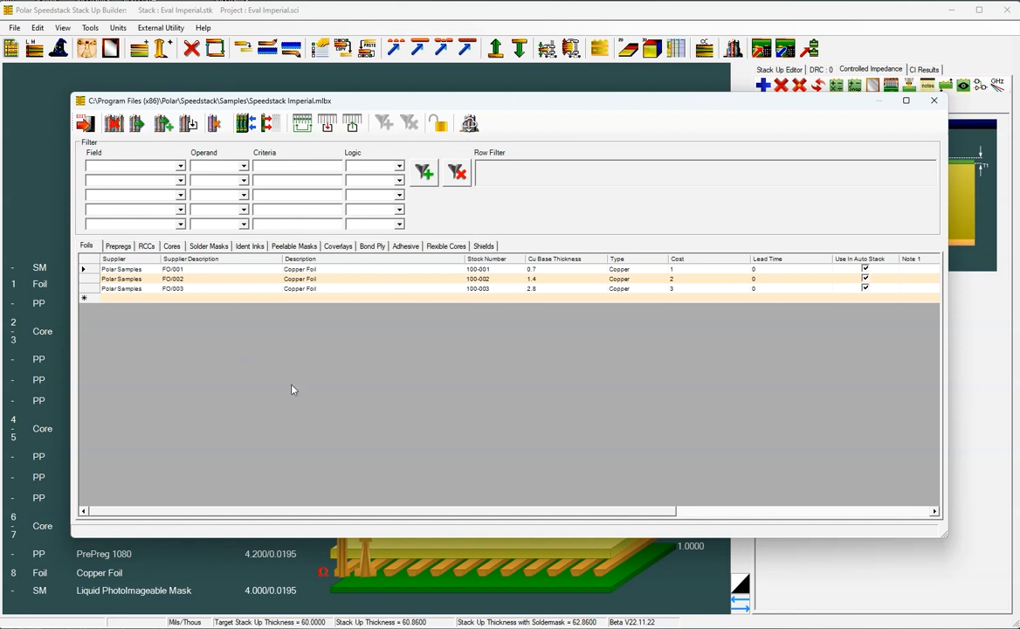
Download the prepreg library Isola_370HR_1GHz_2105.mlbx from the online library and append it to the Prepregs table
{"action": "left_click", "coordinate": [117, 248]}
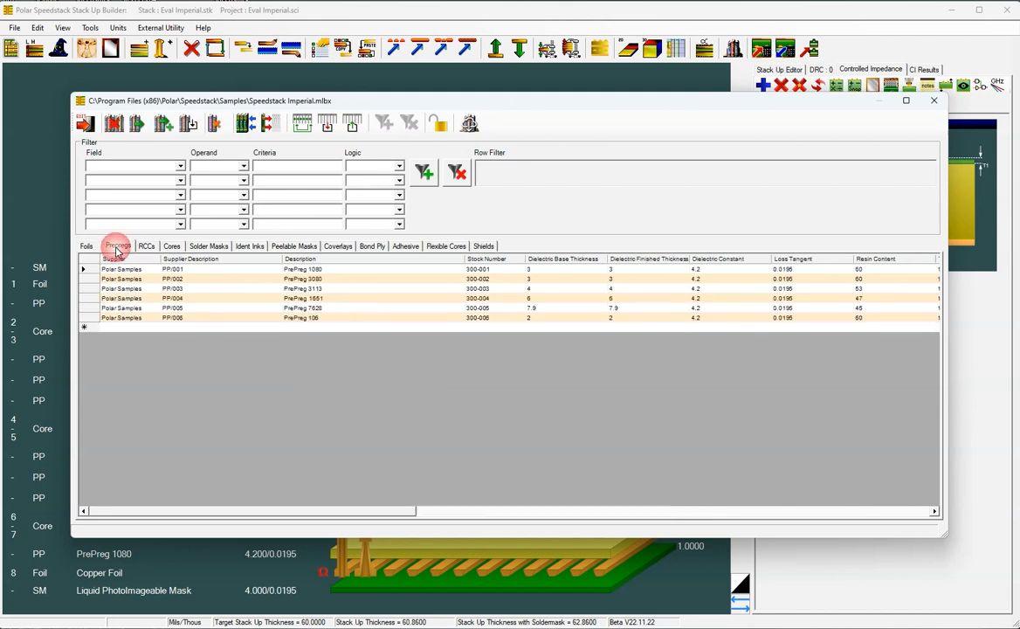
{"action": "left_click", "coordinate": [469, 123]}
{"action": "left_click", "coordinate": [384, 197]}
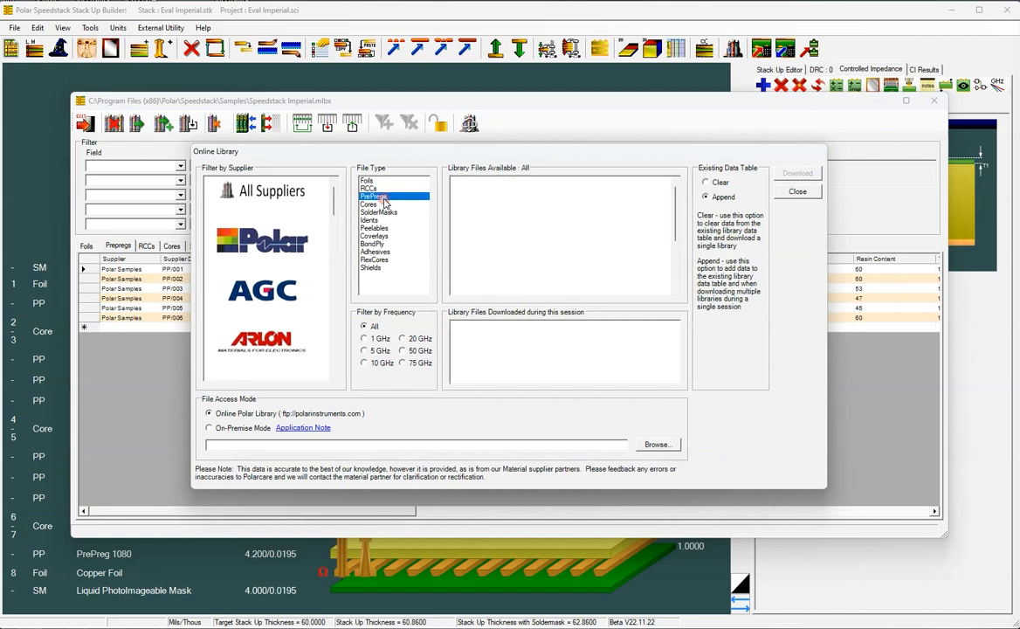
{"action": "left_click_drag", "start_coordinate": [674, 185], "coordinate": [673, 210]}
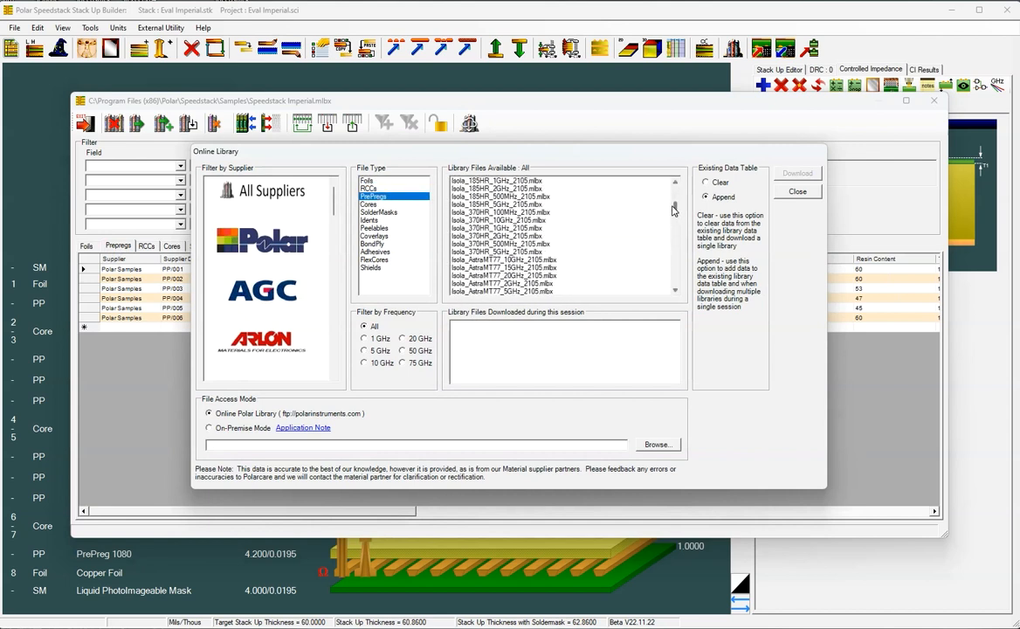
{"action": "left_click", "coordinate": [475, 228]}
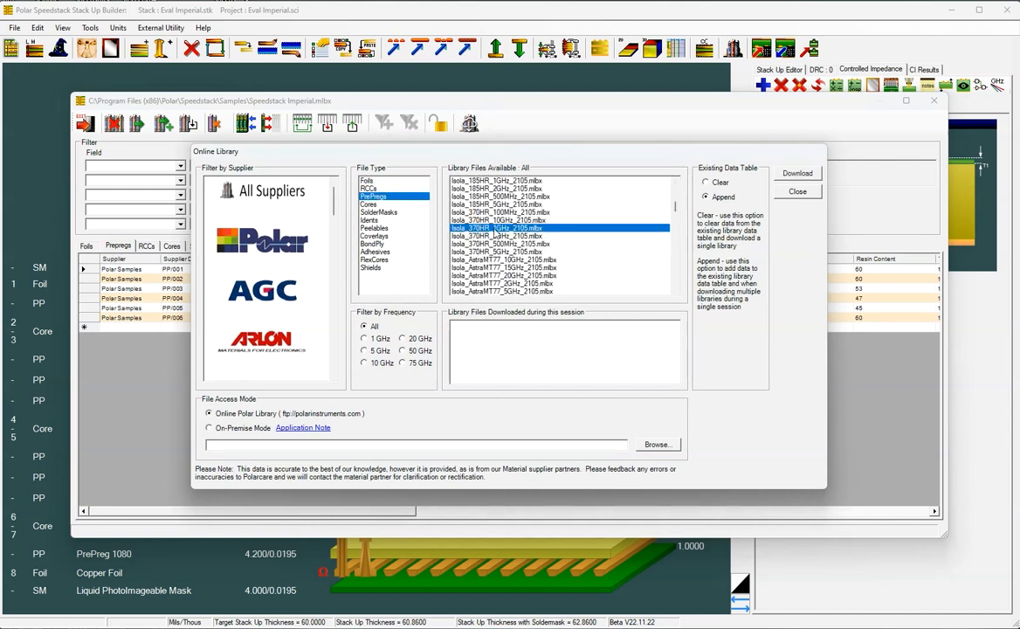
{"action": "left_click", "coordinate": [798, 174]}
{"action": "left_click", "coordinate": [798, 192]}
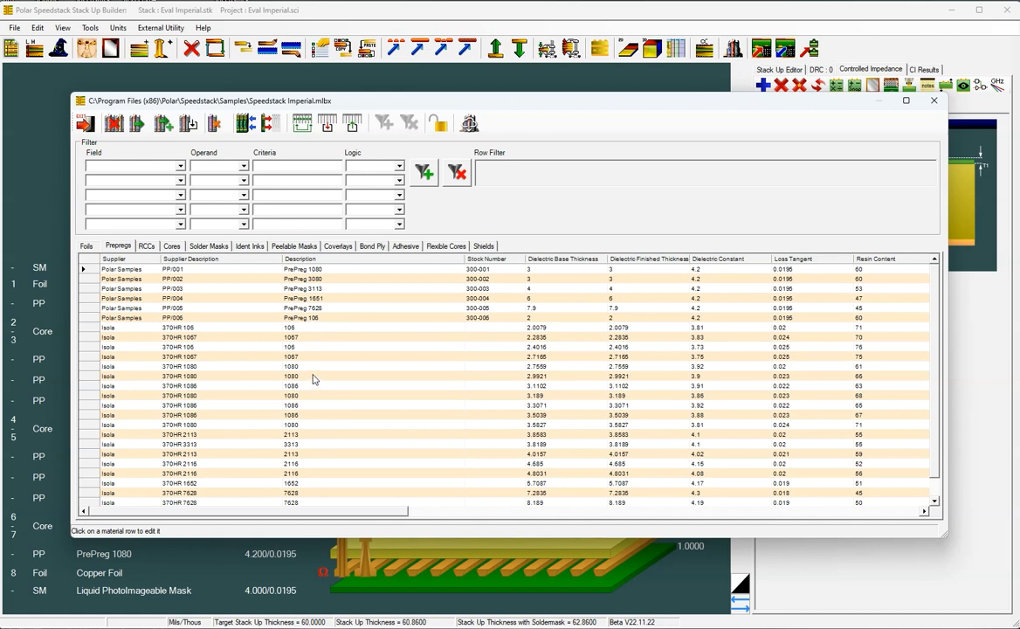
Filter the prepregs to rows whose Description is Like *1080 and apply the filter
{"action": "left_click", "coordinate": [168, 166]}
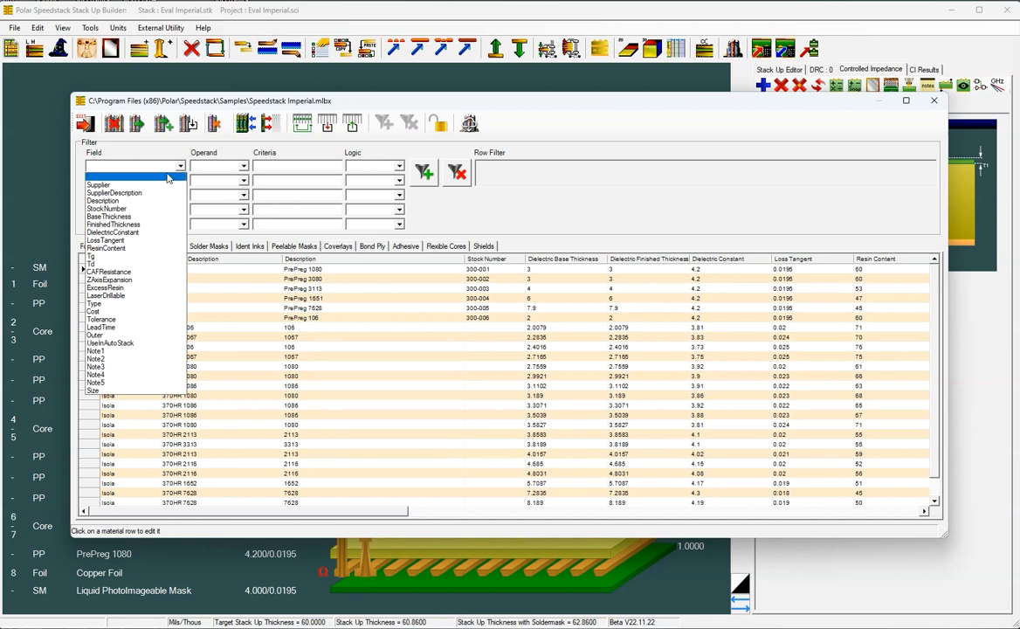
{"action": "left_click", "coordinate": [131, 200]}
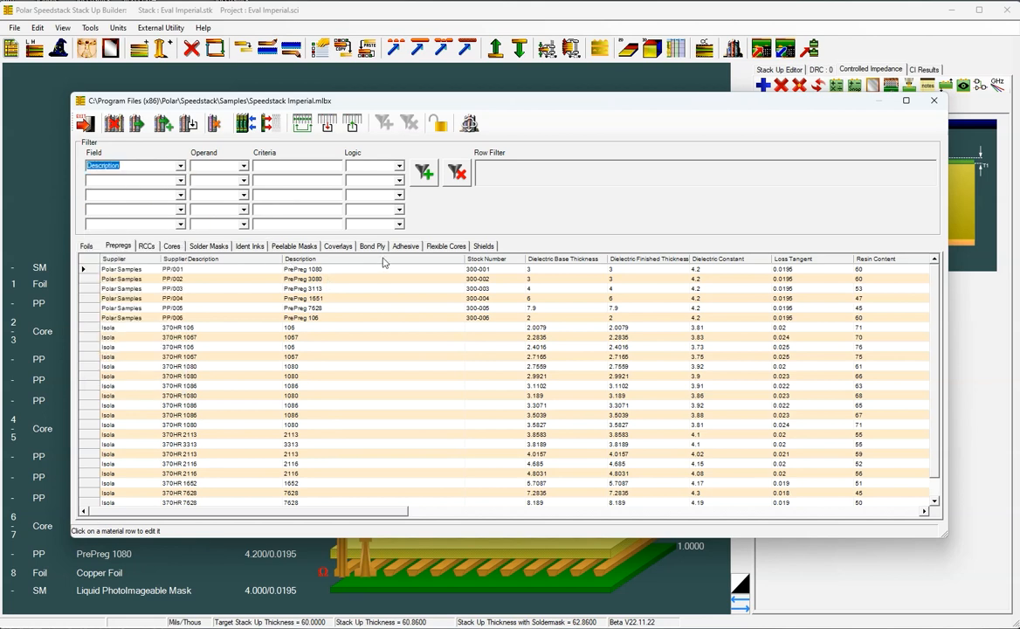
{"action": "left_click", "coordinate": [245, 169]}
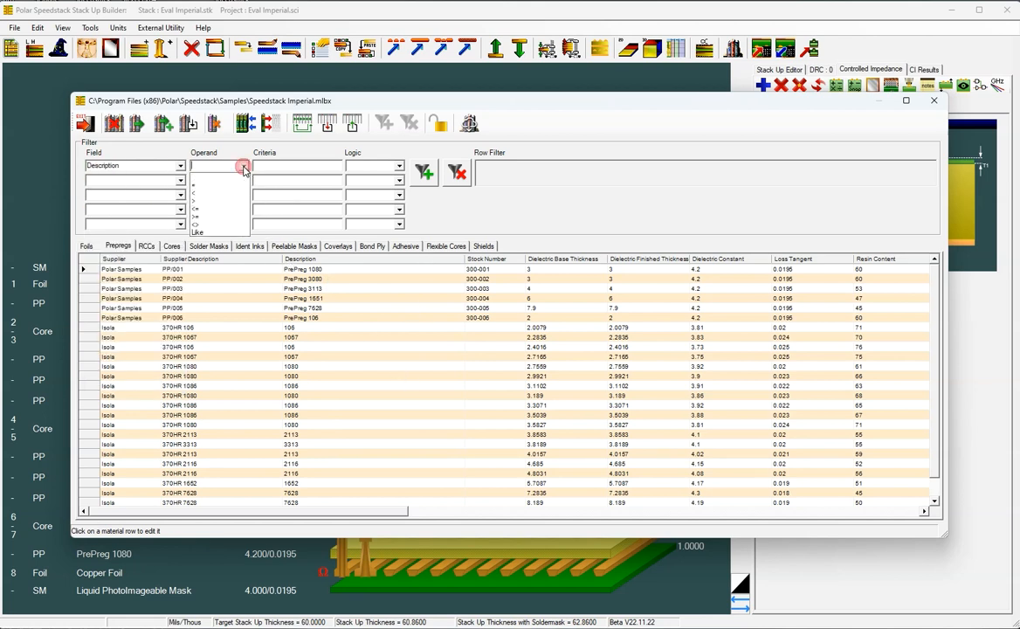
{"action": "left_click", "coordinate": [222, 234]}
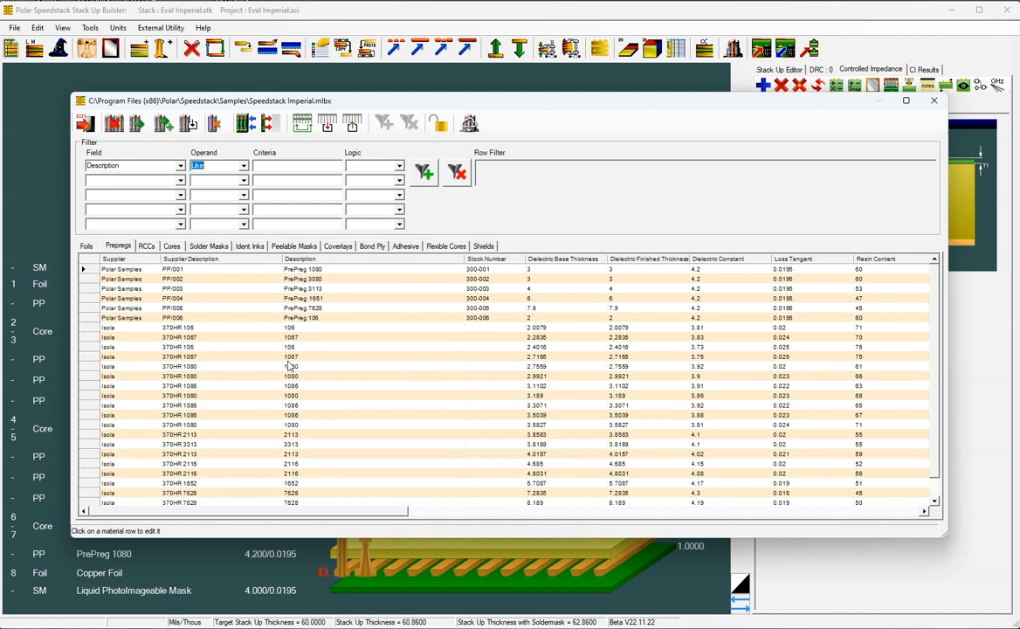
{"action": "left_click", "coordinate": [276, 169]}
{"action": "left_click", "coordinate": [427, 177]}
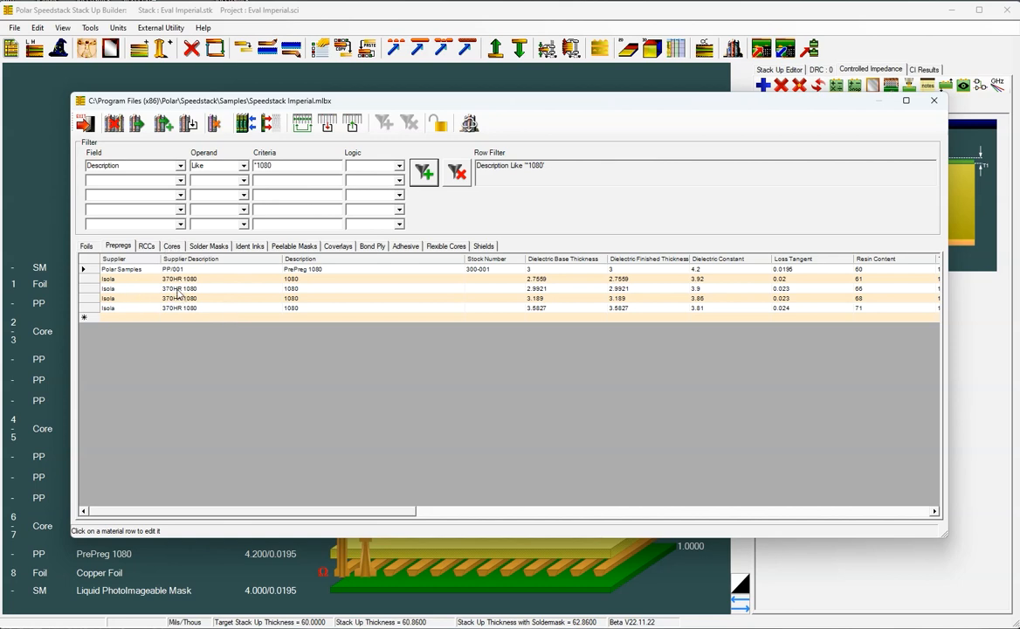
Download the core library Isola_370HR_1GHz_2105.mlbx from the online library and append it to the Cores table
{"action": "left_click", "coordinate": [173, 247]}
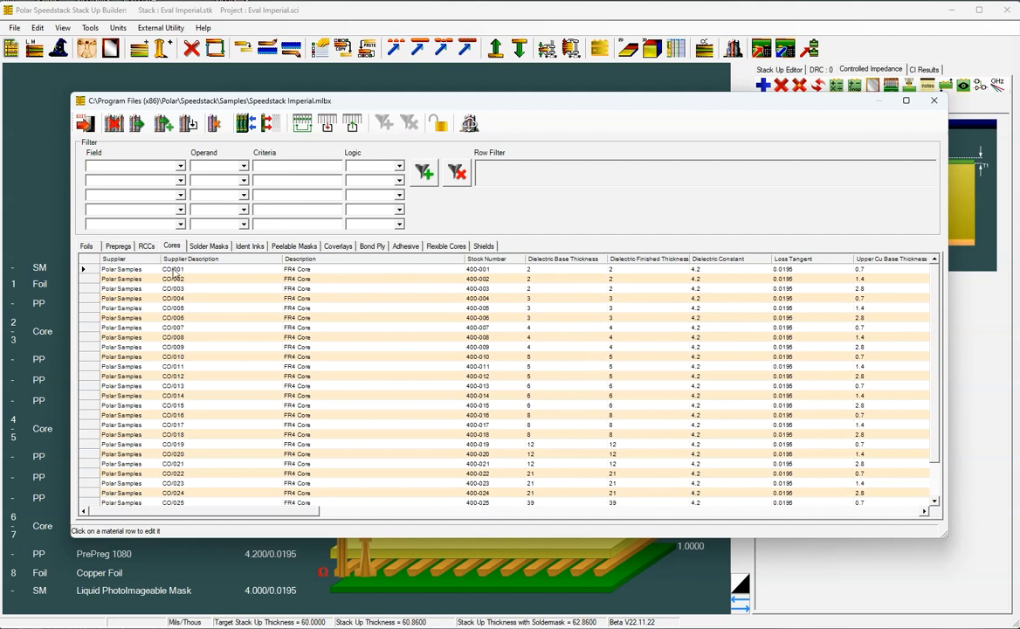
{"action": "left_click", "coordinate": [469, 124]}
{"action": "left_click", "coordinate": [376, 204]}
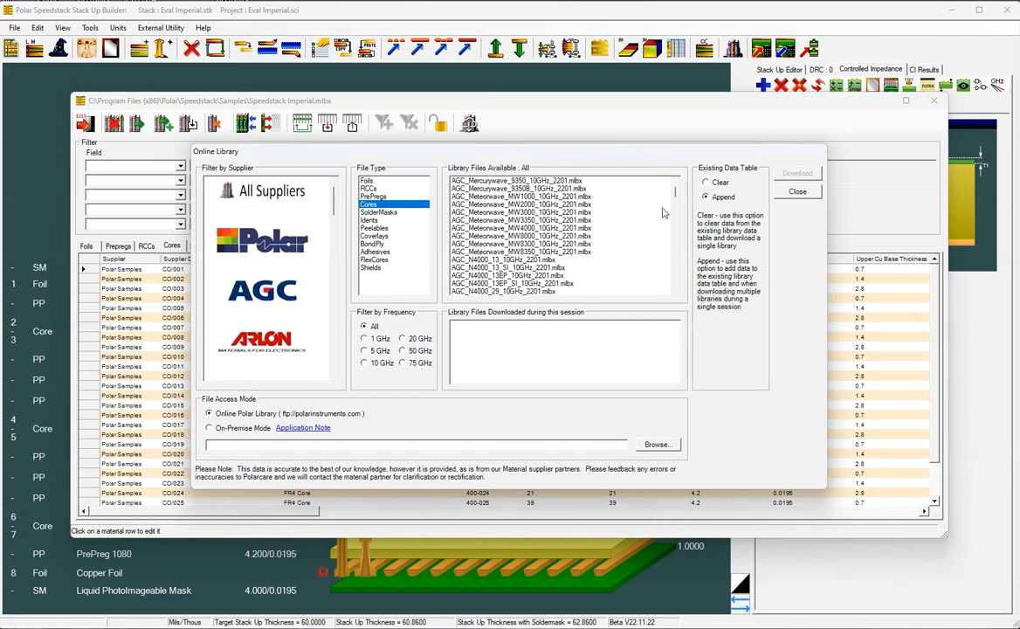
{"action": "left_click", "coordinate": [675, 204]}
{"action": "left_click", "coordinate": [675, 205]}
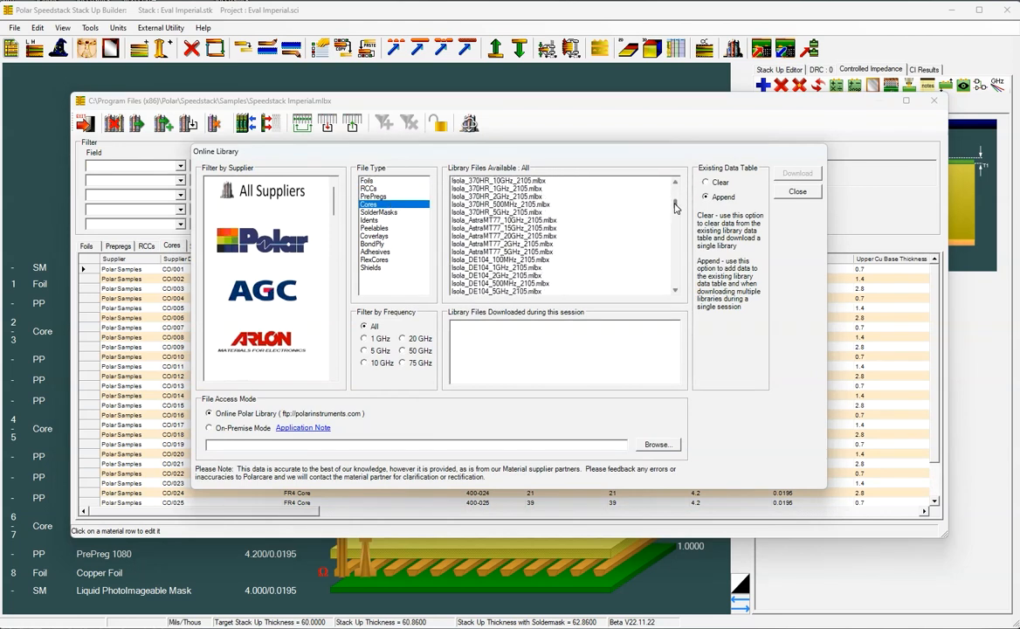
{"action": "left_click", "coordinate": [499, 236]}
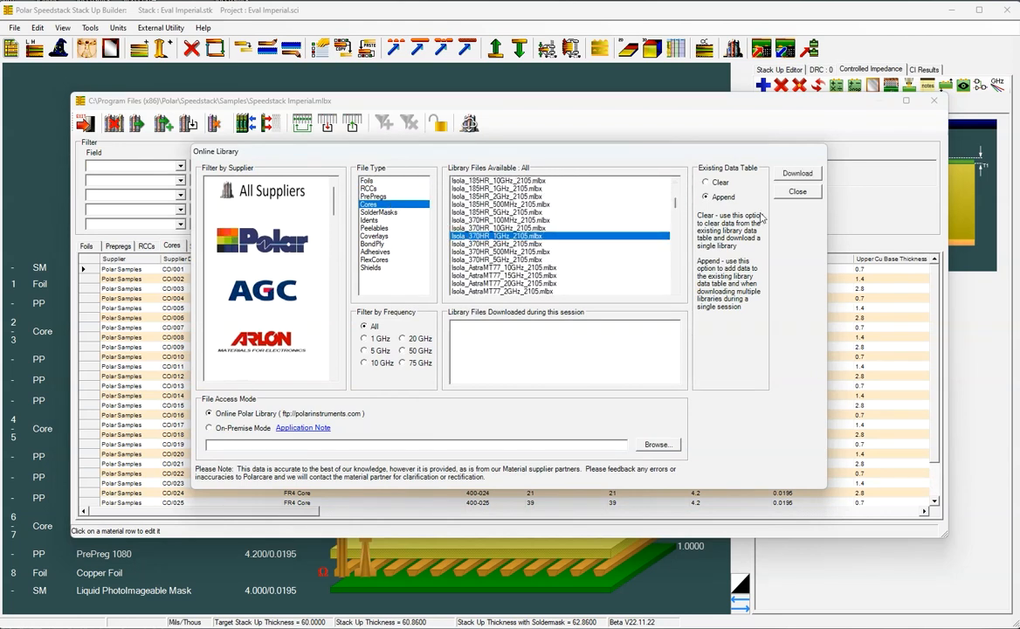
{"action": "left_click", "coordinate": [796, 174]}
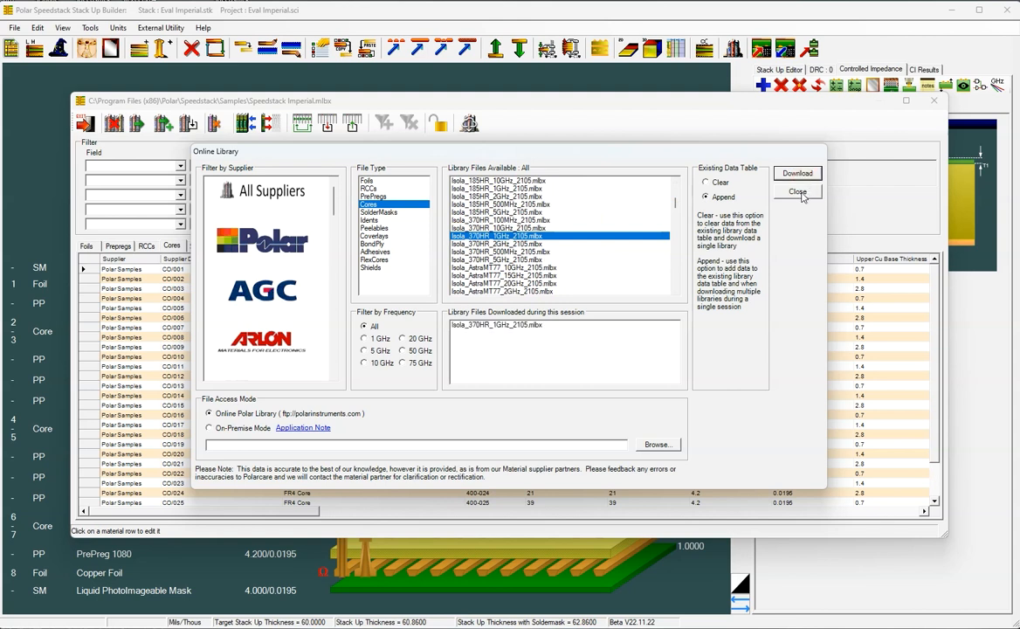
{"action": "left_click", "coordinate": [798, 192]}
Define the first core filter condition as BaseThickness >= 5, with AND logic
{"action": "scroll", "coordinate": [933, 318], "scroll_direction": "down", "scroll_amount": 1}
{"action": "left_click_drag", "start_coordinate": [934, 314], "coordinate": [932, 277]}
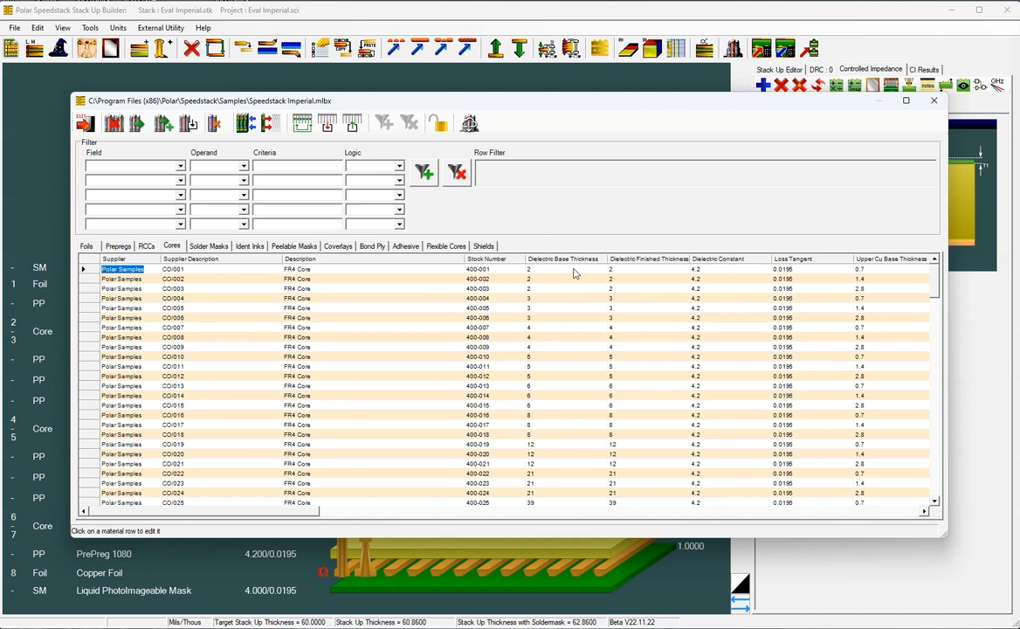
{"action": "left_click", "coordinate": [181, 167]}
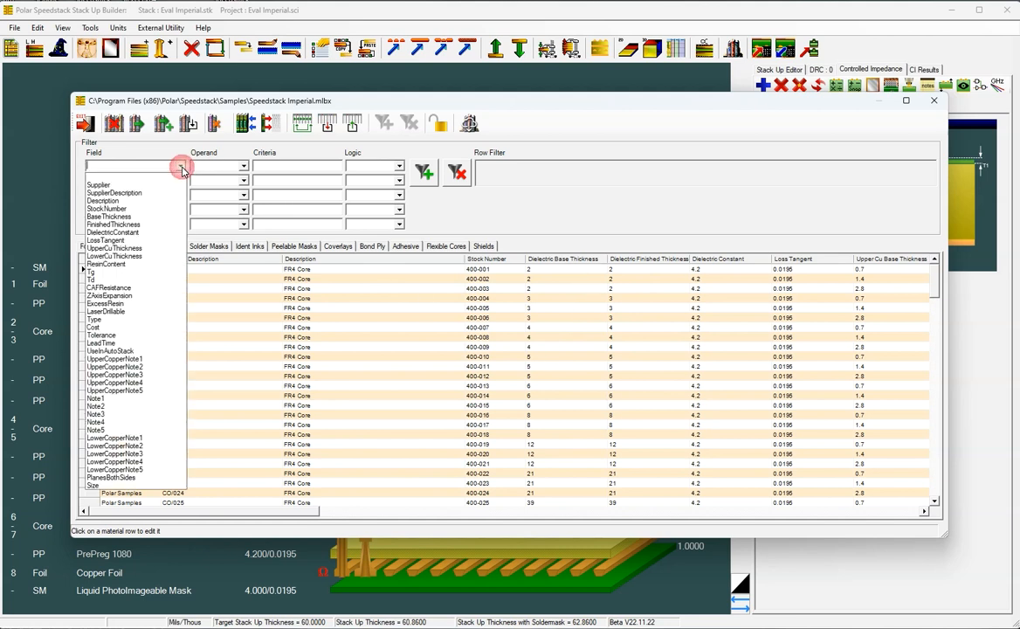
{"action": "left_click", "coordinate": [164, 219]}
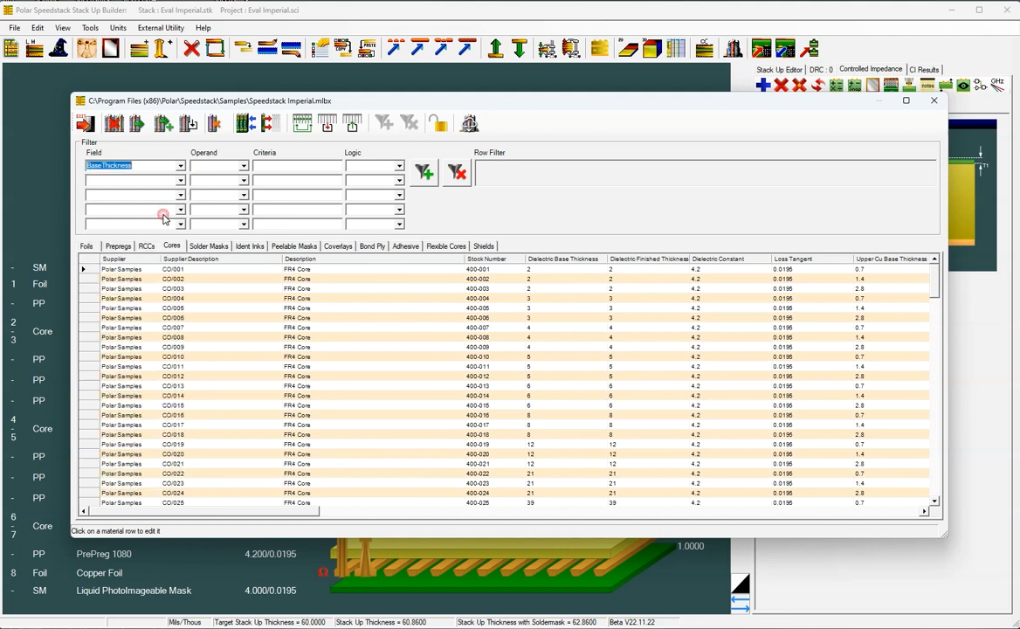
{"action": "left_click", "coordinate": [244, 167]}
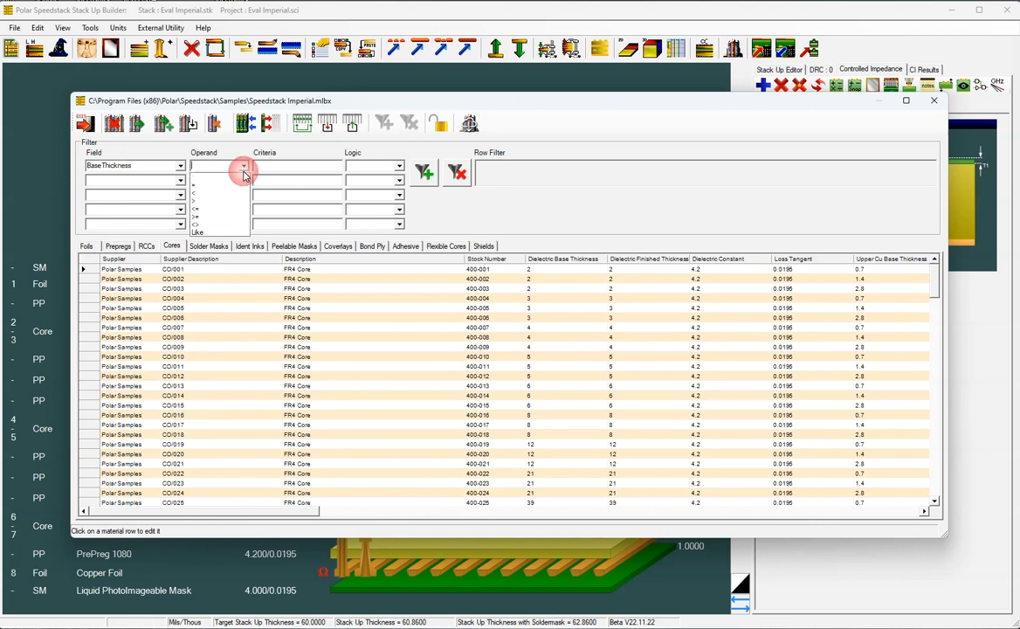
{"action": "left_click", "coordinate": [234, 217]}
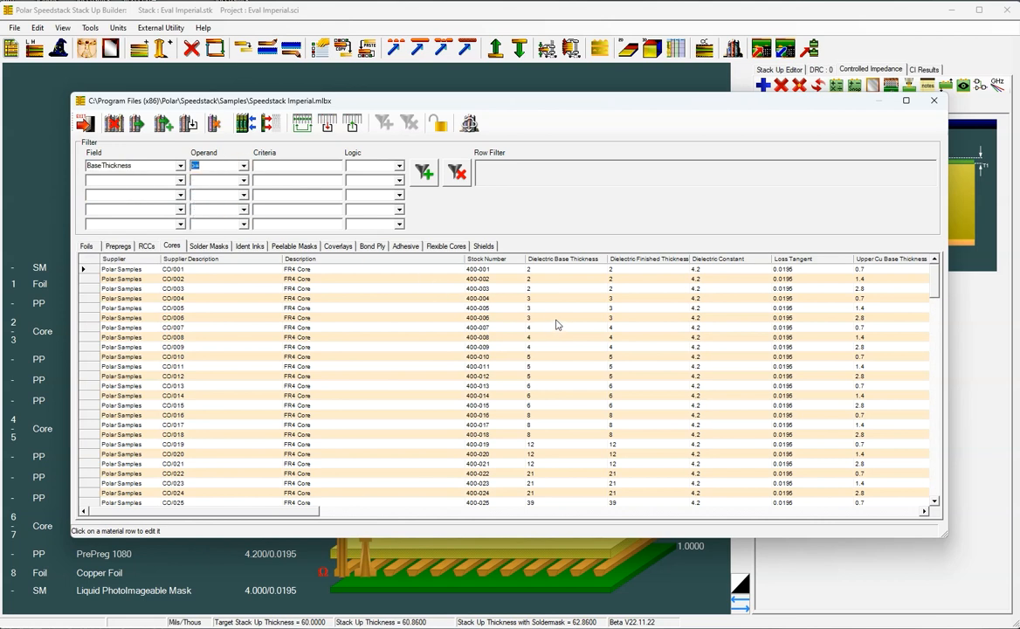
{"action": "left_click", "coordinate": [286, 167]}
{"action": "left_click", "coordinate": [400, 167]}
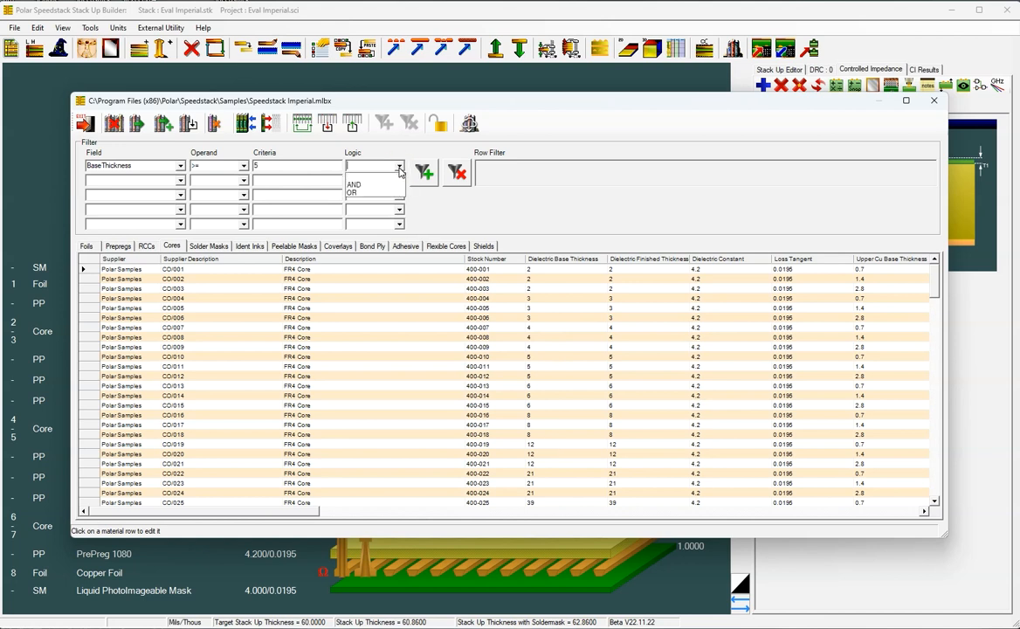
{"action": "left_click", "coordinate": [394, 185]}
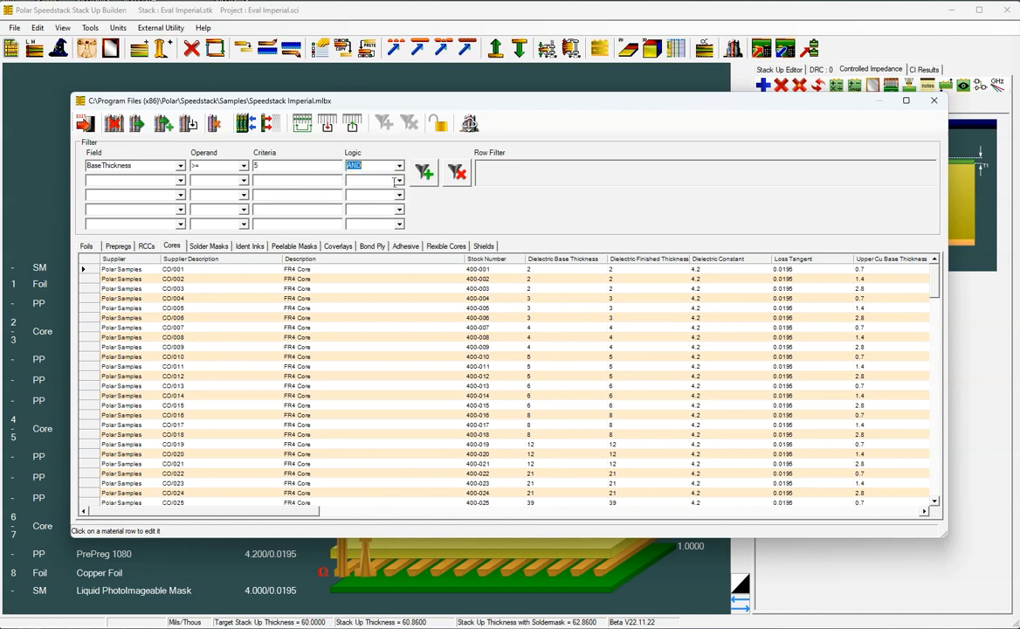
Add a second core filter condition of BaseThickness <= 10 and apply the combined filter
{"action": "left_click", "coordinate": [180, 182]}
{"action": "left_click", "coordinate": [131, 227]}
{"action": "left_click", "coordinate": [243, 181]}
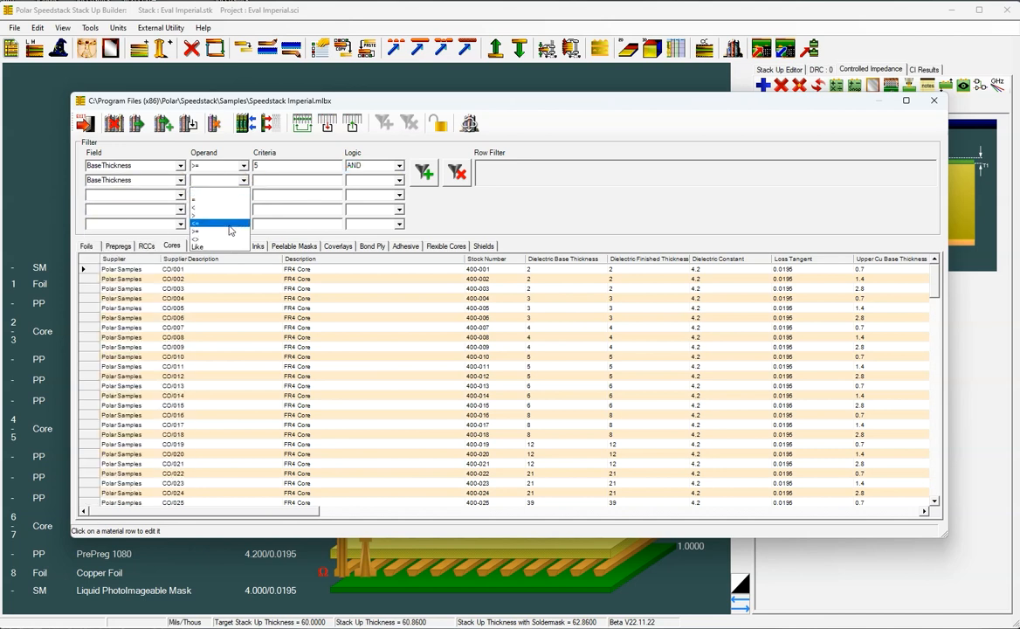
{"action": "left_click", "coordinate": [229, 225]}
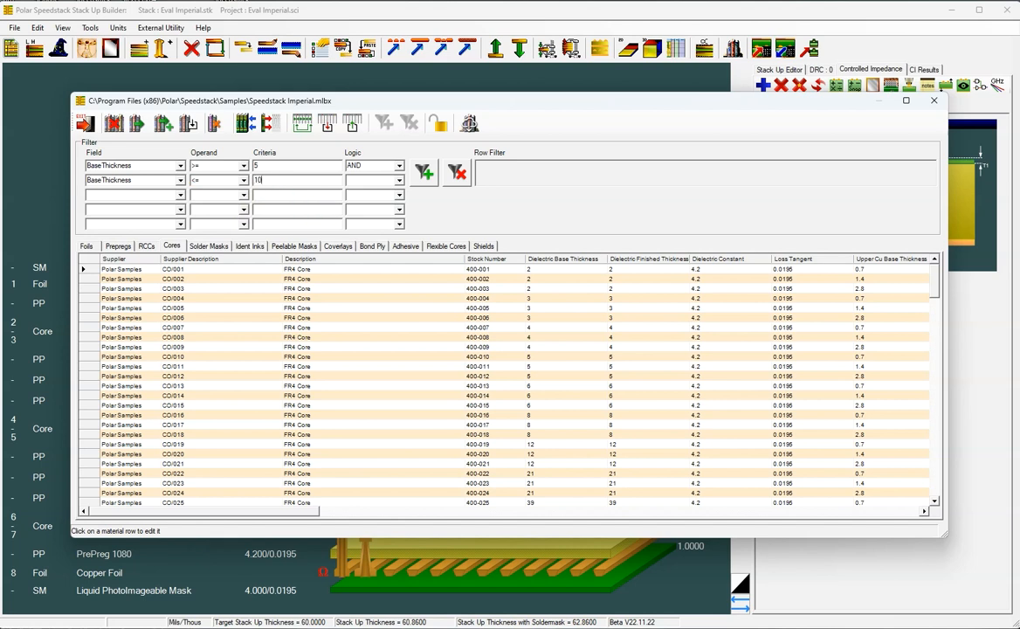
{"action": "left_click", "coordinate": [309, 179]}
{"action": "left_click", "coordinate": [424, 174]}
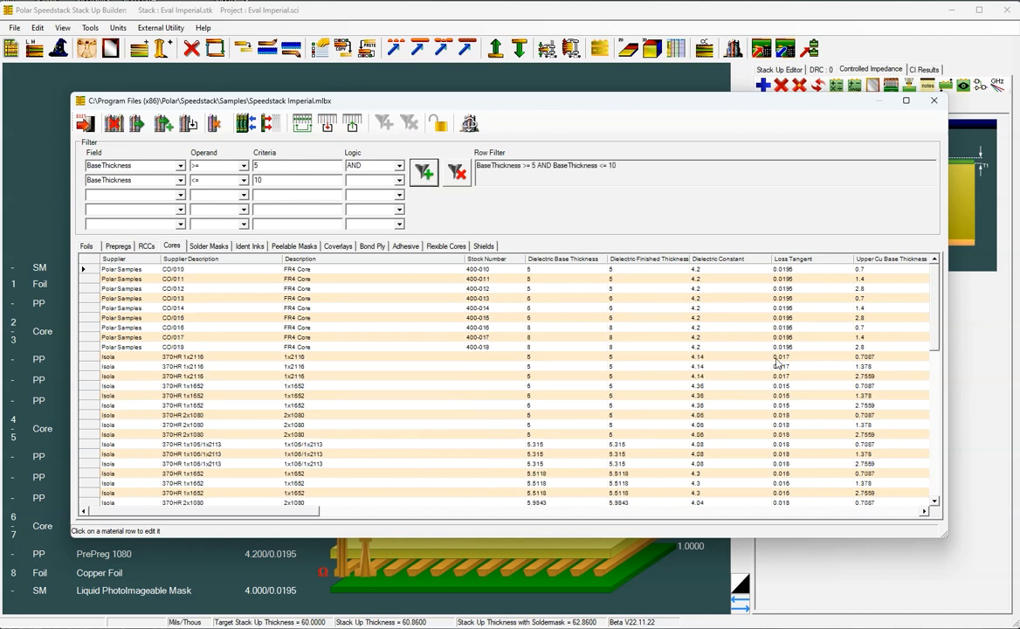
Review the filtered cores to the end of the list and compare the filters on the Prepregs and Cores tables
{"action": "mouse_move", "coordinate": [936, 313]}
{"action": "left_mouse_down"}
{"action": "mouse_move", "coordinate": [930, 458]}
{"action": "mouse_move", "coordinate": [920, 301]}
{"action": "left_mouse_up"}
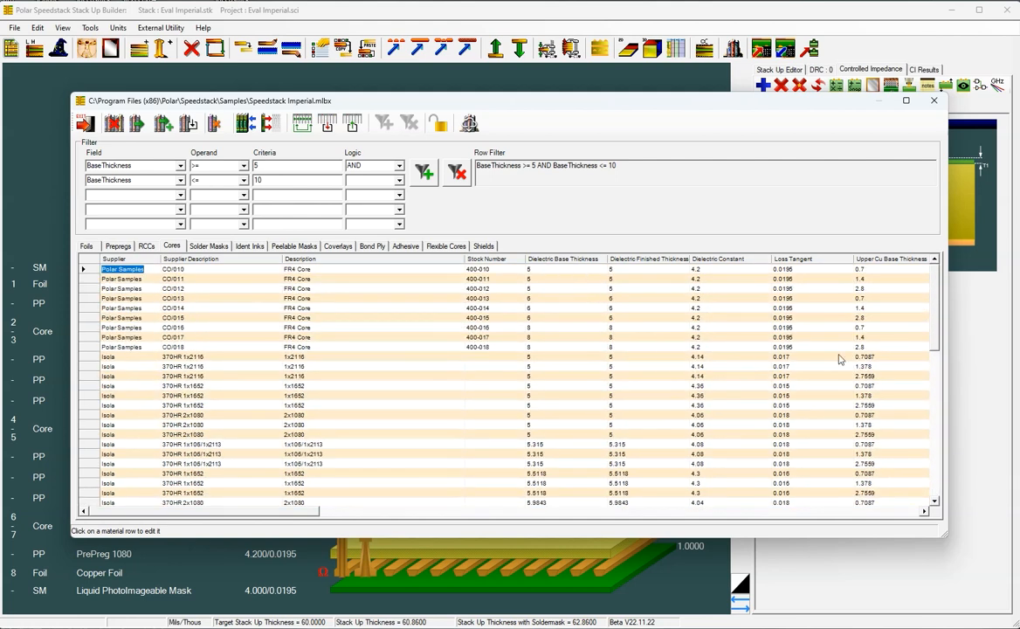
{"action": "left_click_drag", "start_coordinate": [939, 312], "coordinate": [929, 462]}
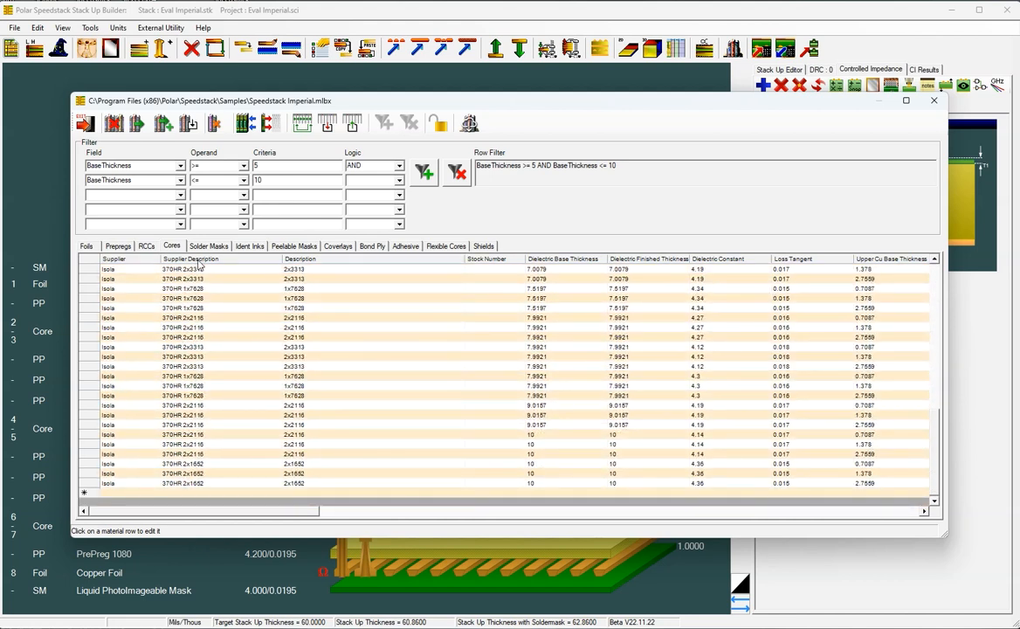
{"action": "left_click", "coordinate": [118, 247]}
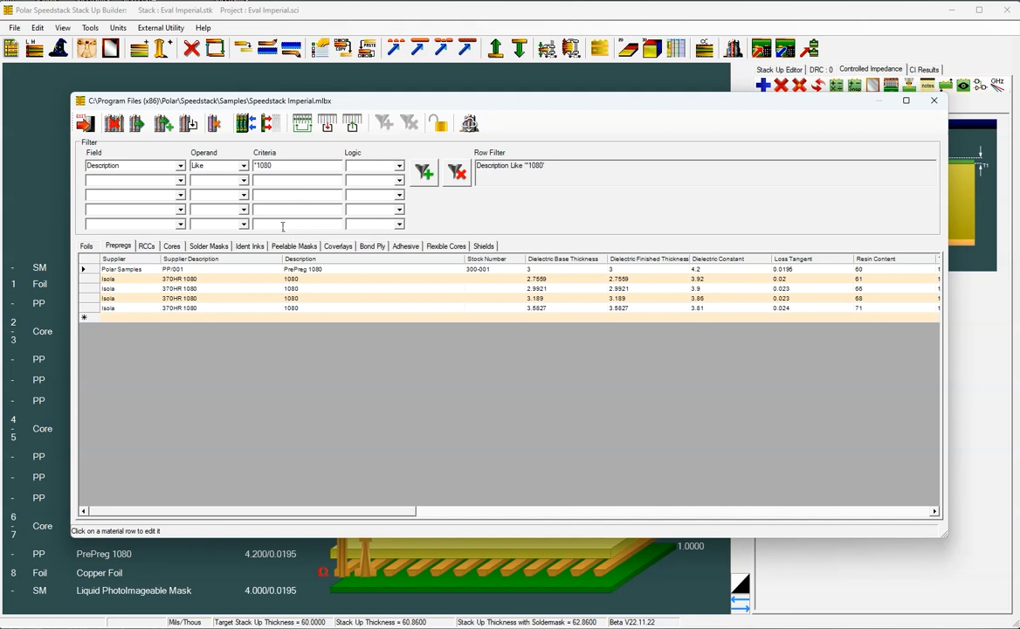
{"action": "left_click", "coordinate": [172, 246]}
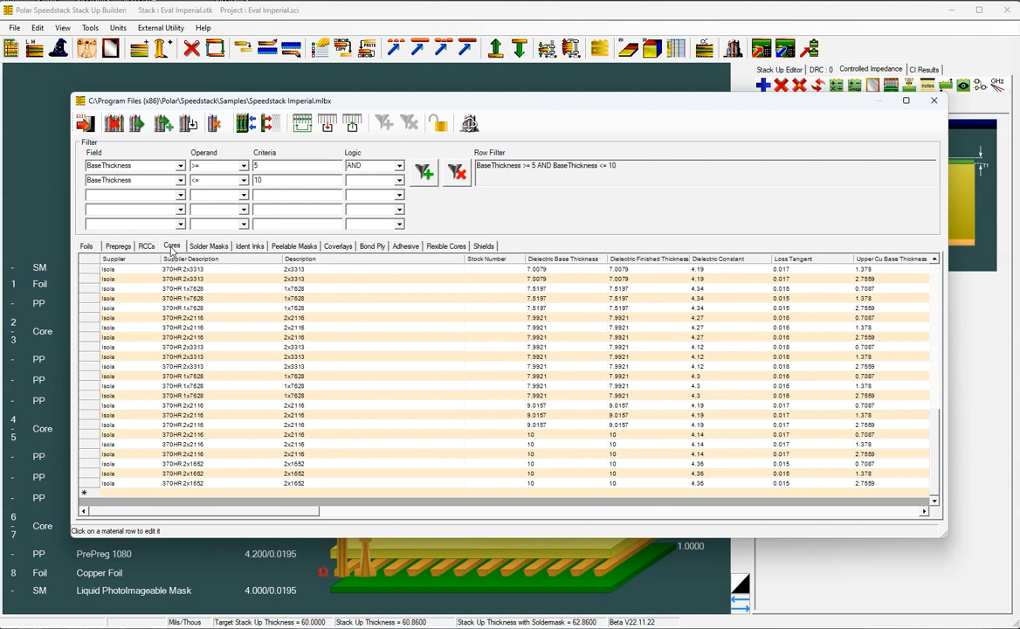
{"action": "left_click", "coordinate": [111, 247]}
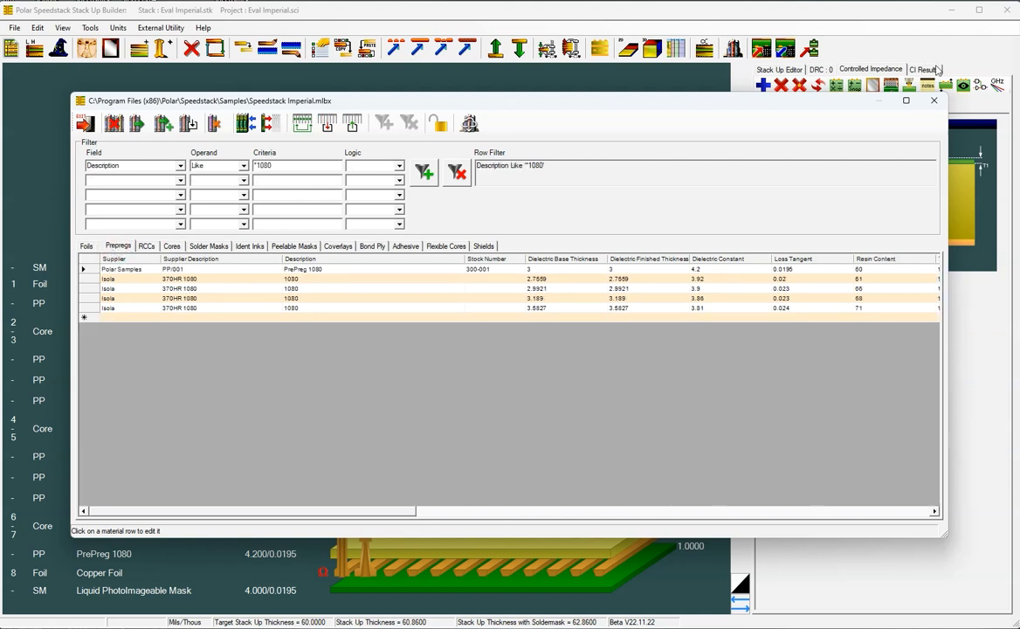
Close and reopen the material library, and check the filters on the Prepregs and Cores tables
{"action": "left_click", "coordinate": [933, 100]}
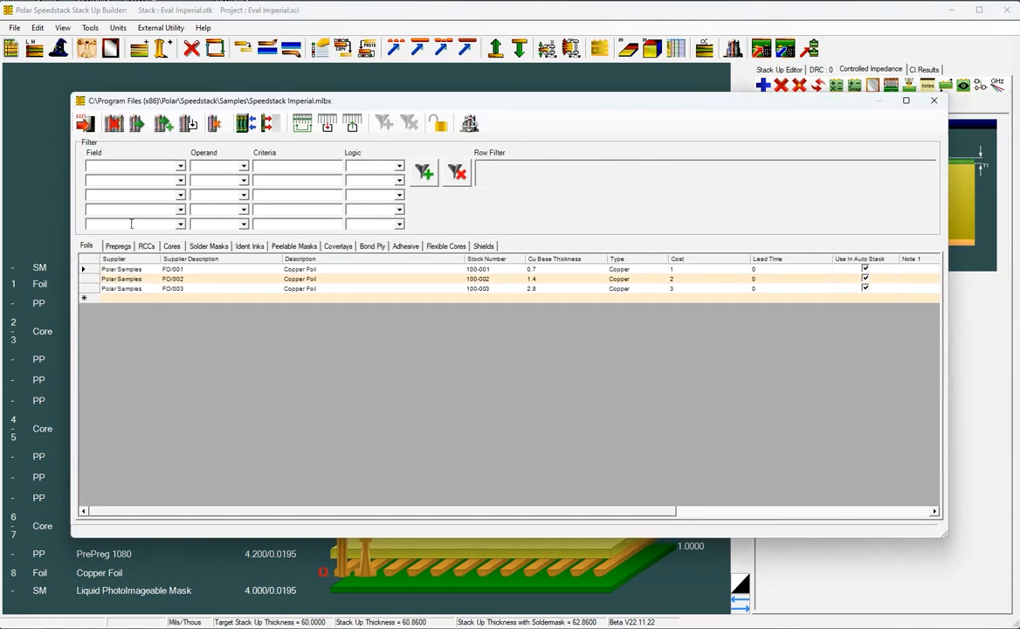
{"action": "left_click", "coordinate": [119, 246]}
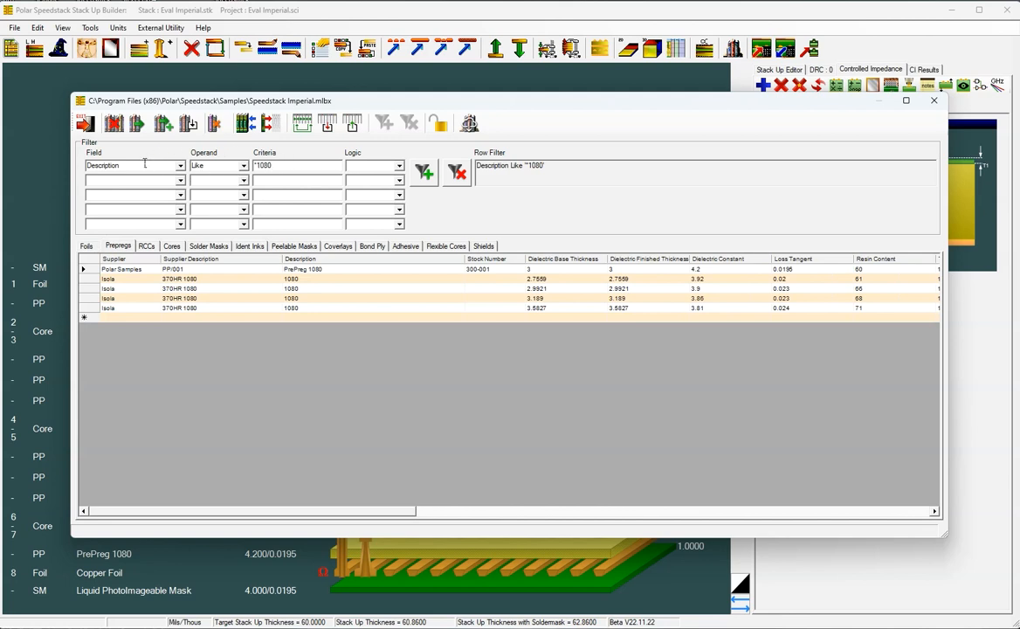
{"action": "left_click", "coordinate": [171, 247]}
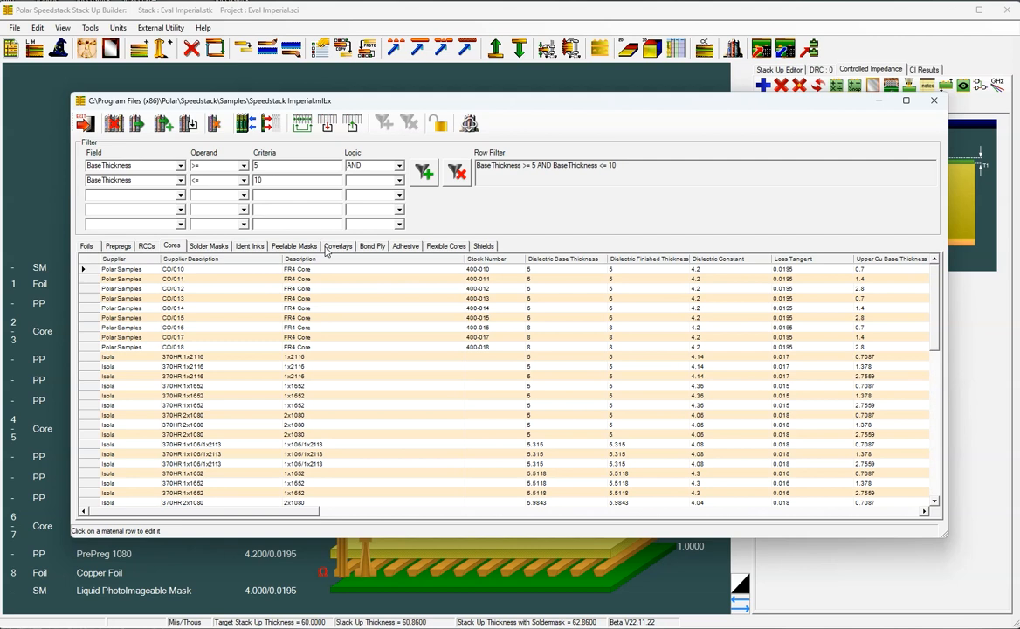